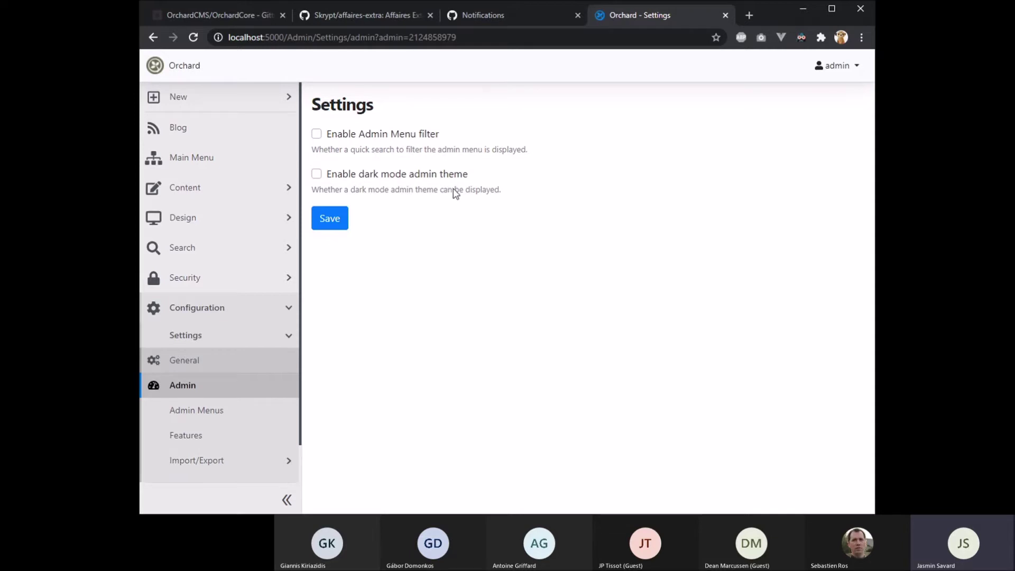
# Enable the dark mode admin theme in the Admin settings and save the change.
pyautogui.click(405, 180)
pyautogui.click(336, 227)
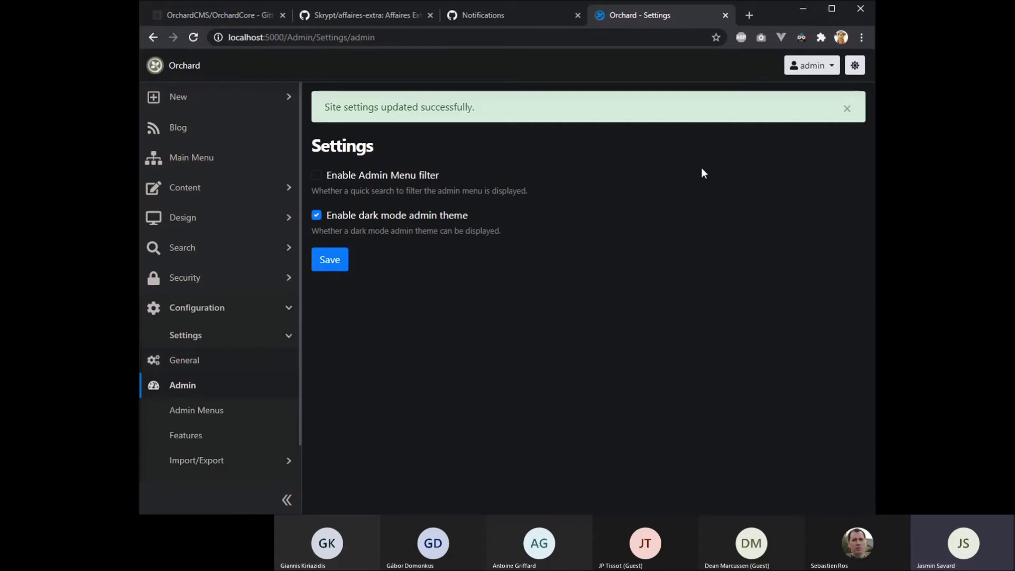
# Switch the admin interface back and forth between light and dark mode twice, finishing in dark mode.
pyautogui.click(856, 67)
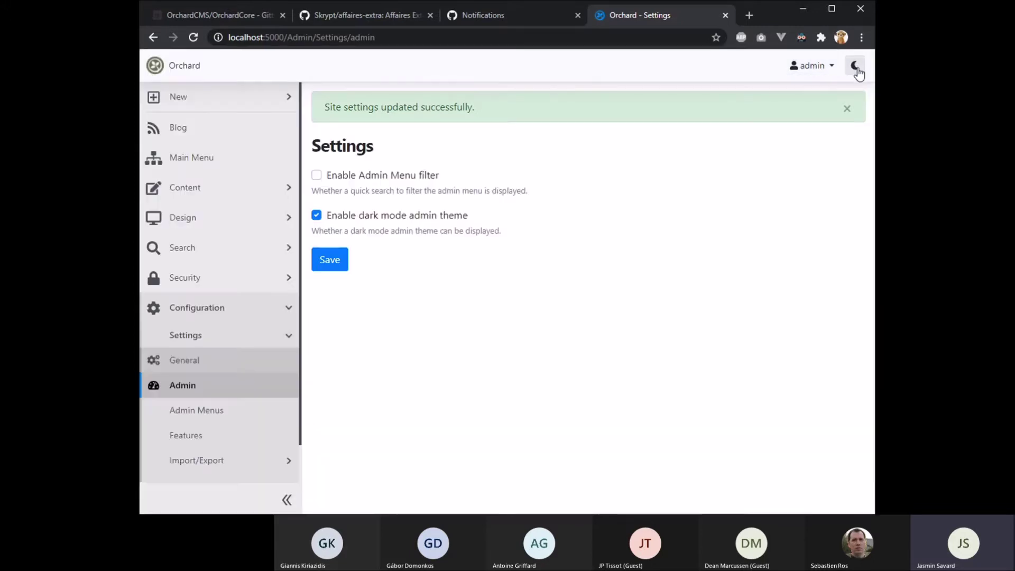
pyautogui.click(857, 69)
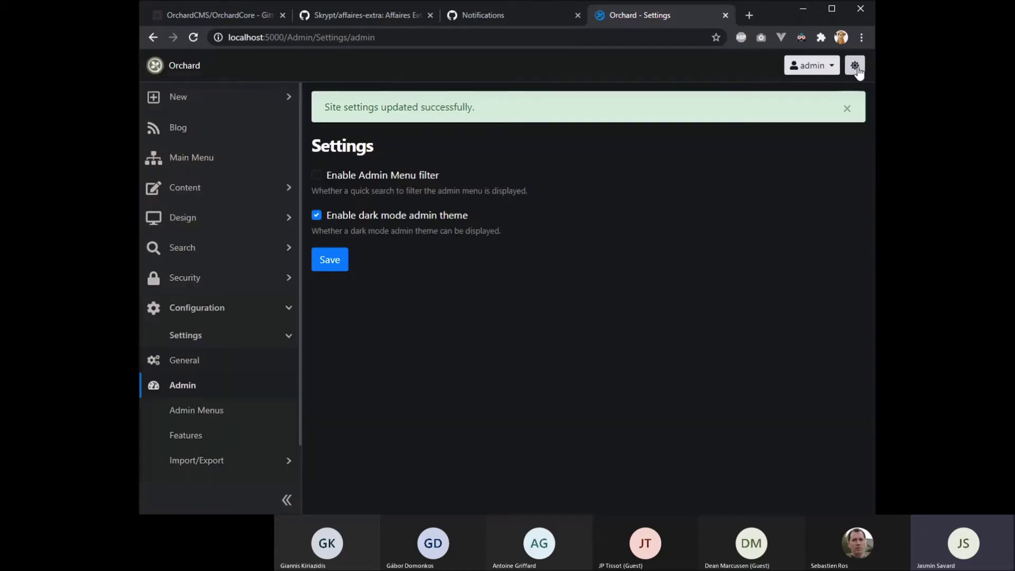
pyautogui.click(857, 68)
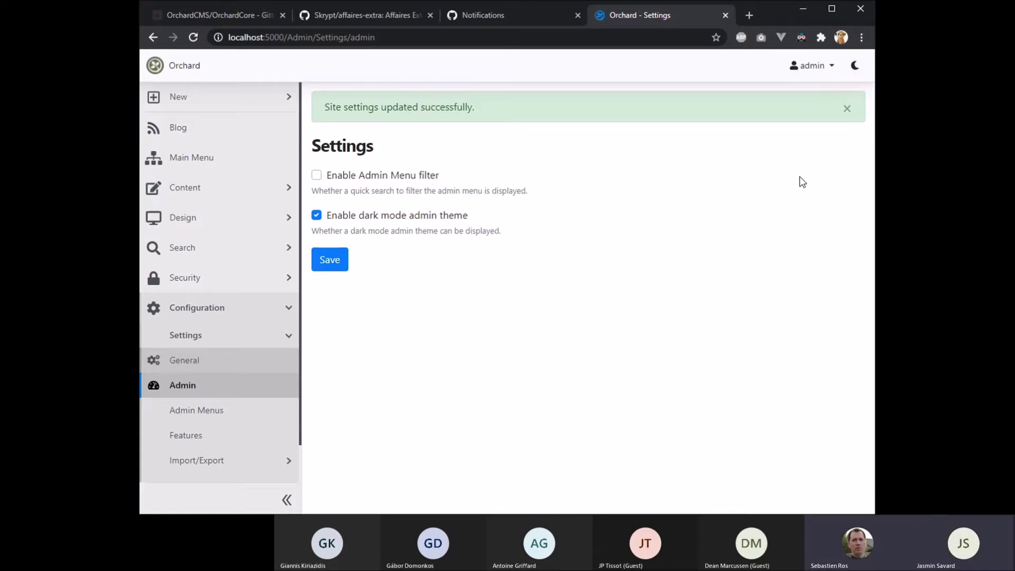
pyautogui.click(856, 66)
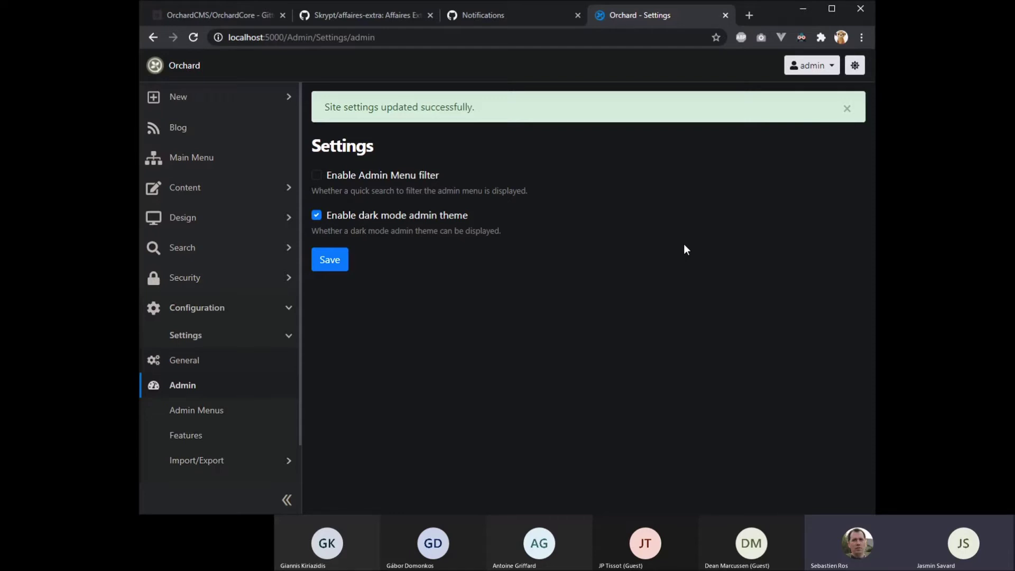
# Open the Content Items list and look over its entries in dark mode.
pyautogui.click(262, 198)
pyautogui.click(267, 217)
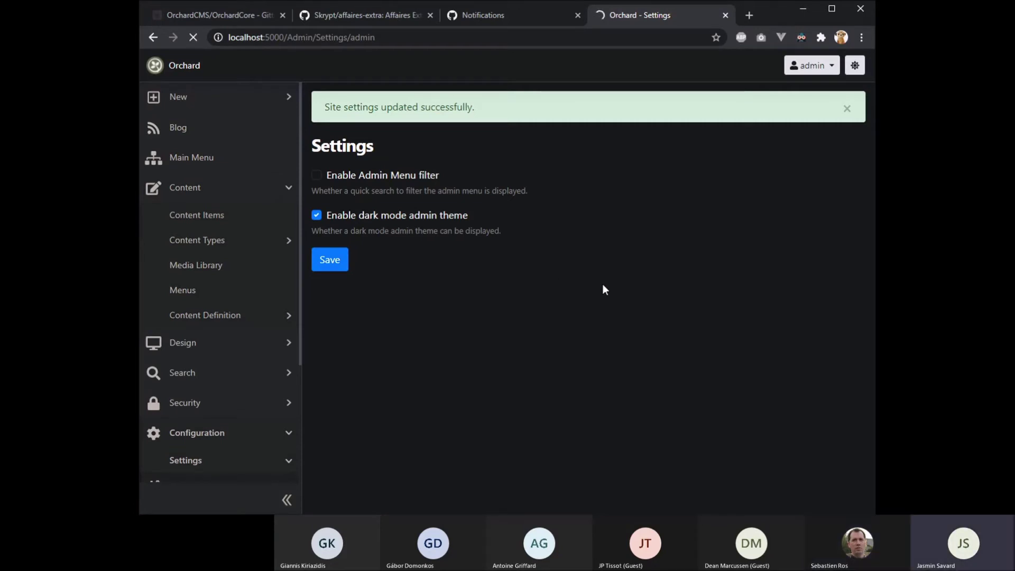
pyautogui.scroll(-1, 587, 277)
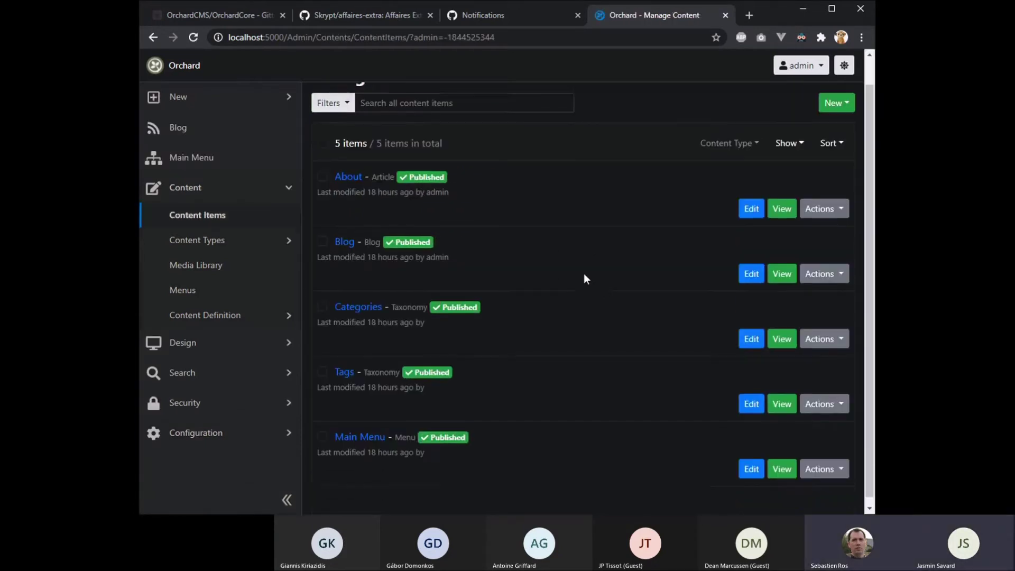
pyautogui.scroll(1, 585, 274)
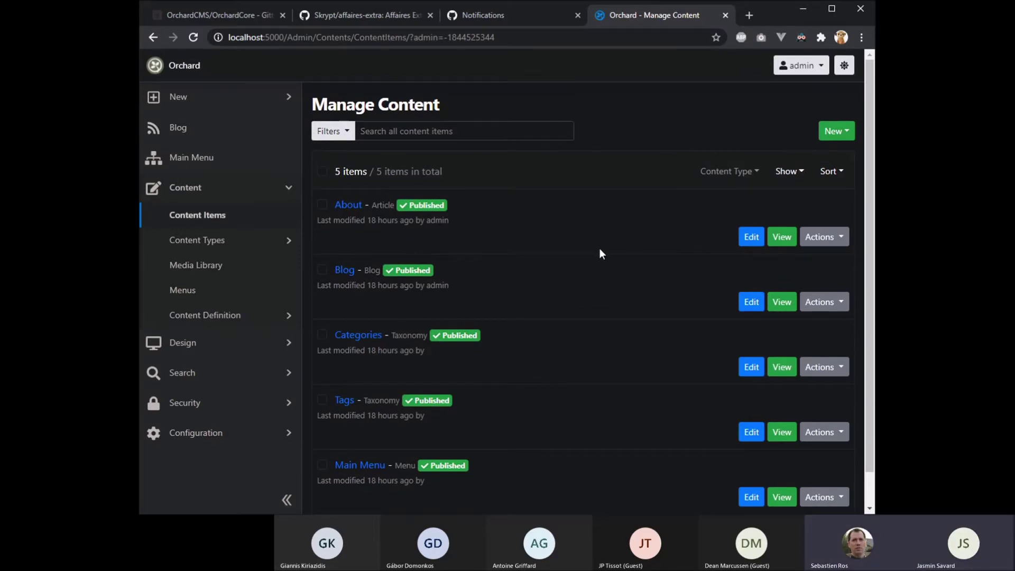
# View the HTML source of the Manage Content page, examine its header stylesheet links, and close the source view.
pyautogui.rightClick(636, 128)
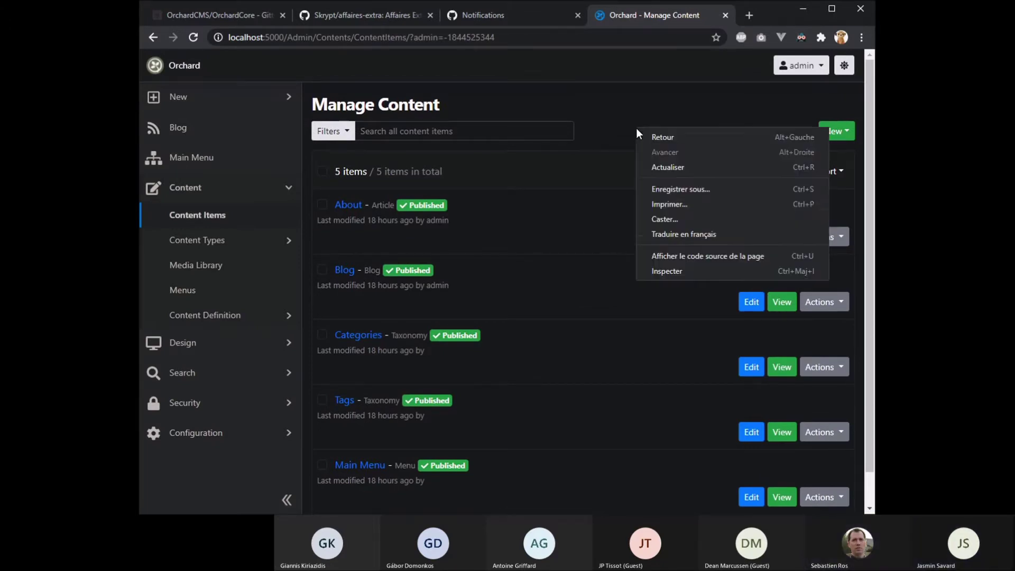
pyautogui.click(677, 255)
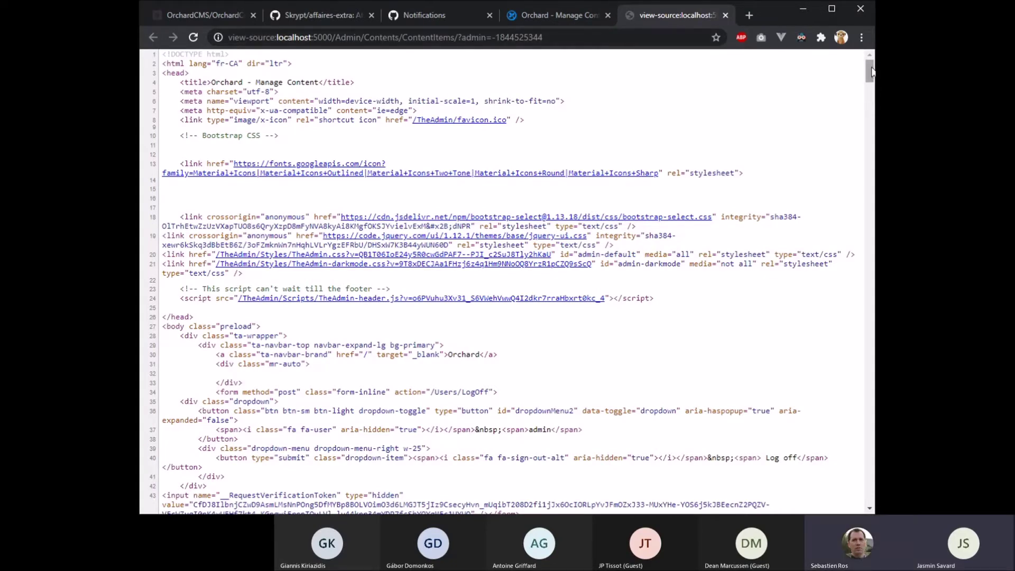
pyautogui.click(564, 17)
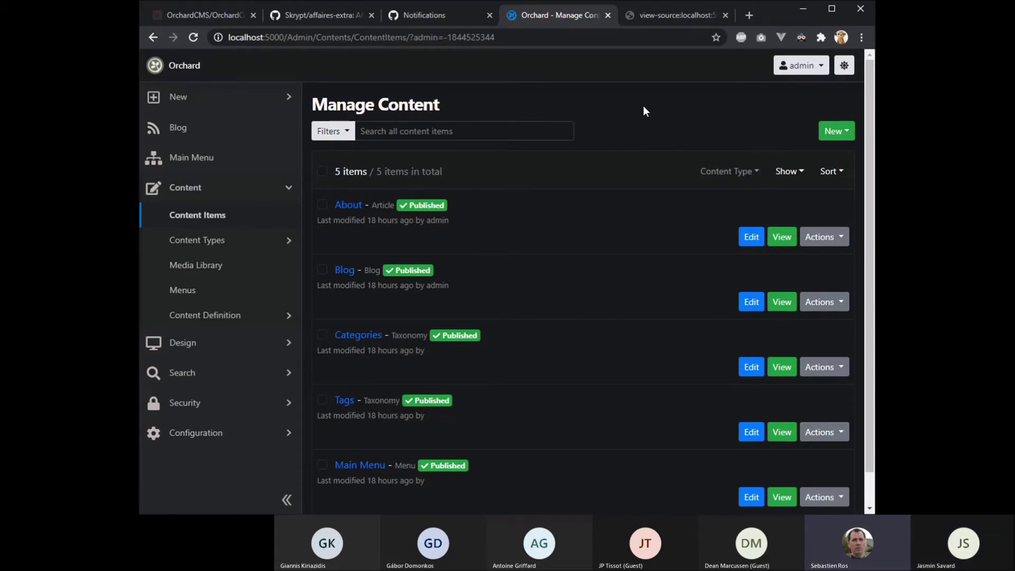
pyautogui.click(726, 15)
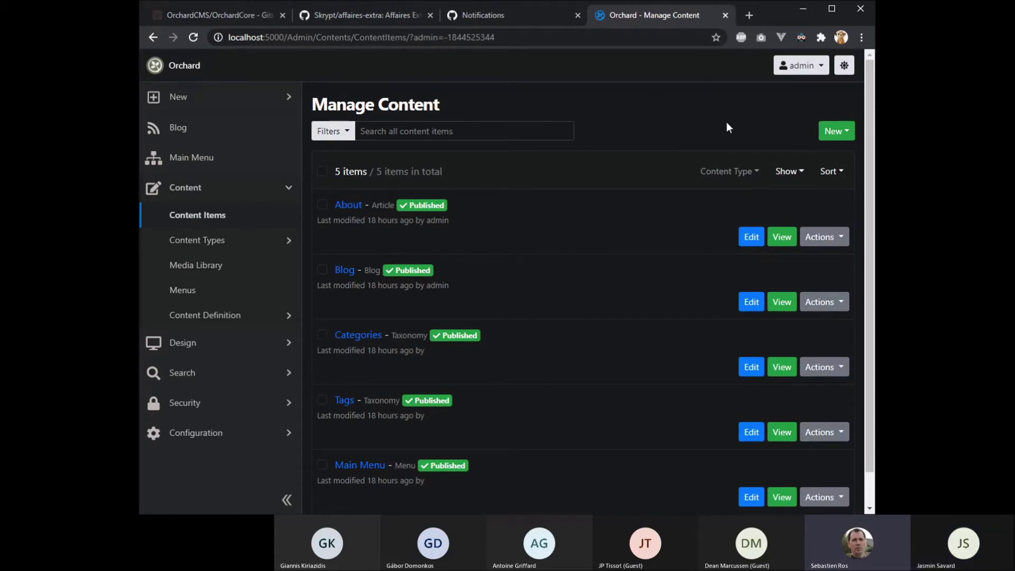
pyautogui.scroll(-1, 725, 113)
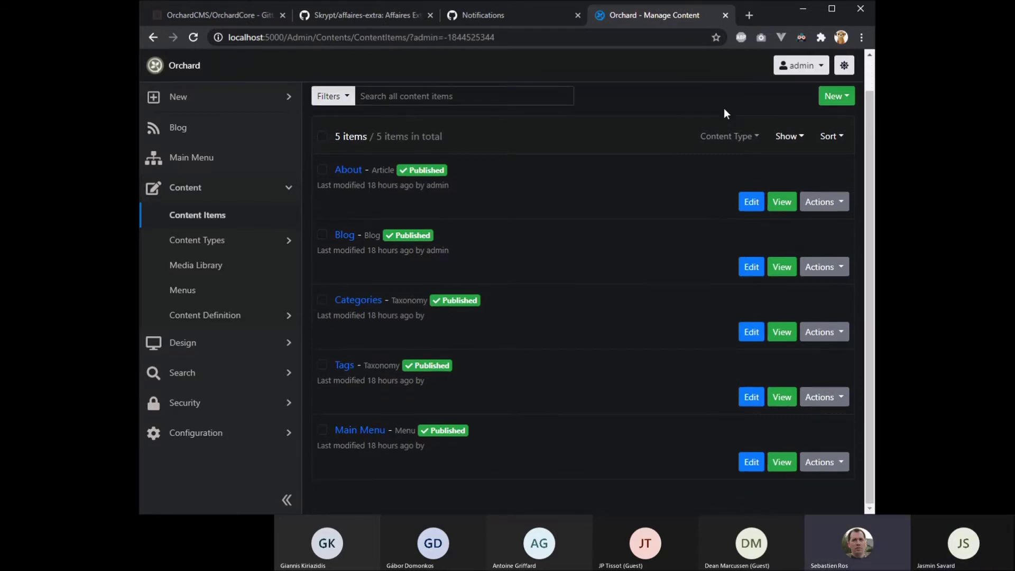
pyautogui.scroll(1, 725, 113)
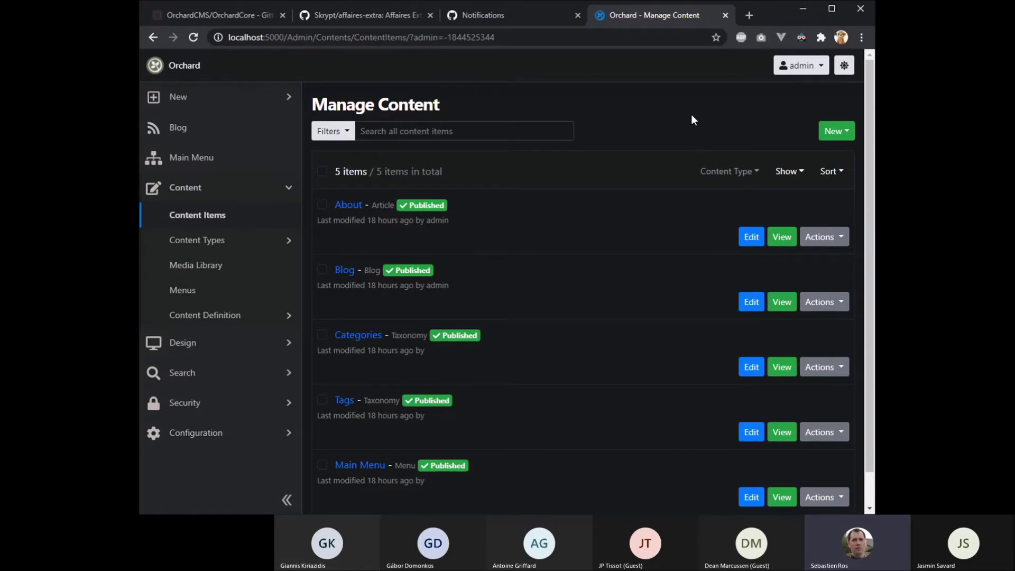
pyautogui.scroll(-1, 691, 120)
pyautogui.scroll(1, 691, 120)
pyautogui.scroll(-1, 661, 110)
pyautogui.scroll(1, 661, 109)
pyautogui.scroll(-1, 661, 109)
pyautogui.scroll(1, 661, 109)
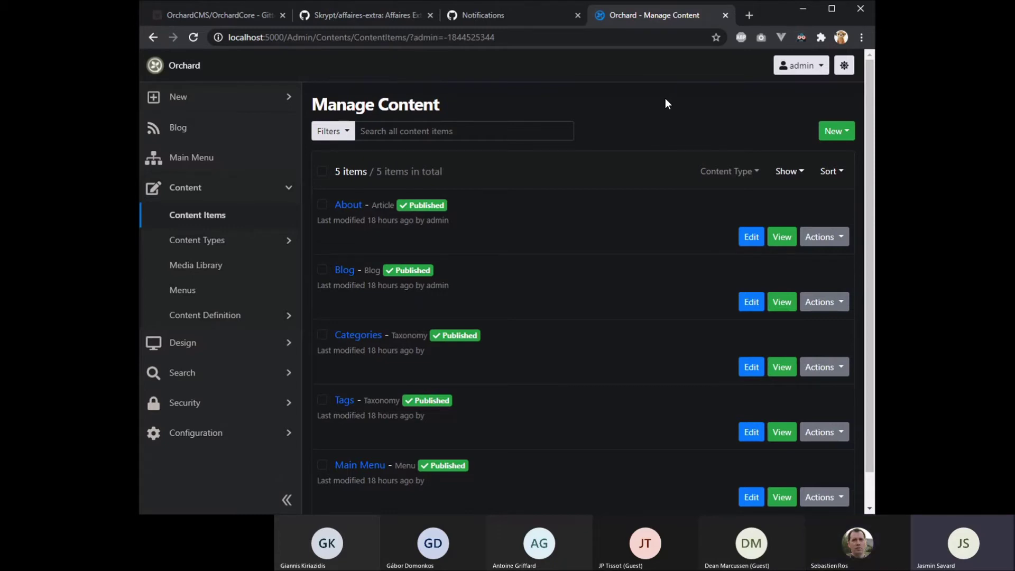
# Open the Themes page of the Design section and switch the admin interface to light mode.
pyautogui.click(269, 347)
pyautogui.scroll(-2, 269, 360)
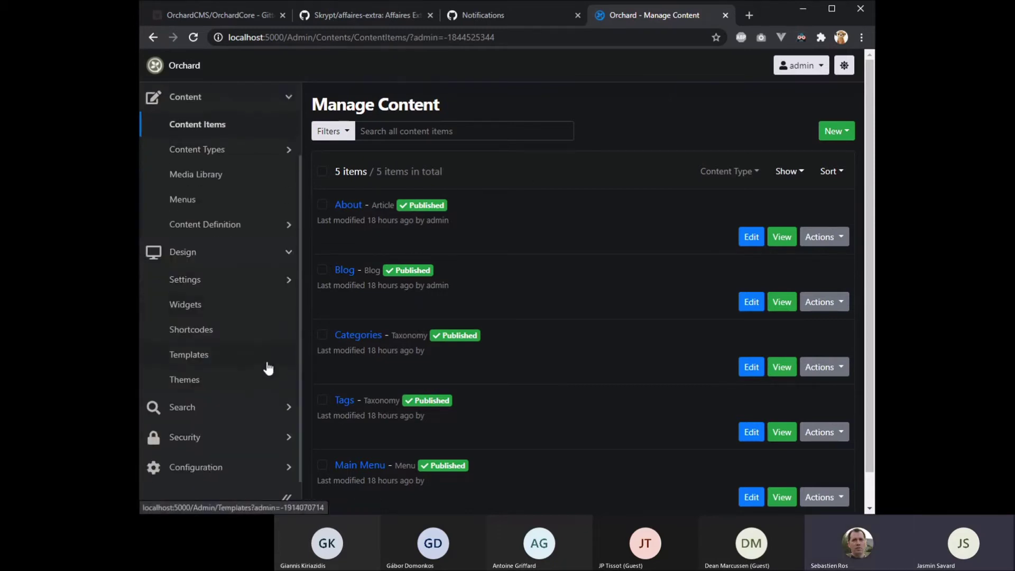
pyautogui.click(269, 373)
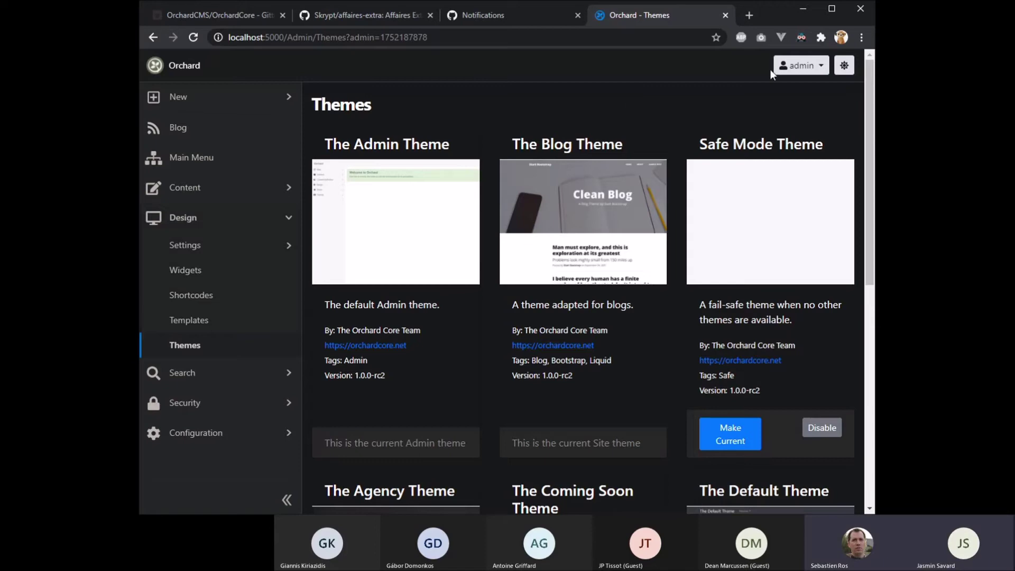
pyautogui.click(845, 66)
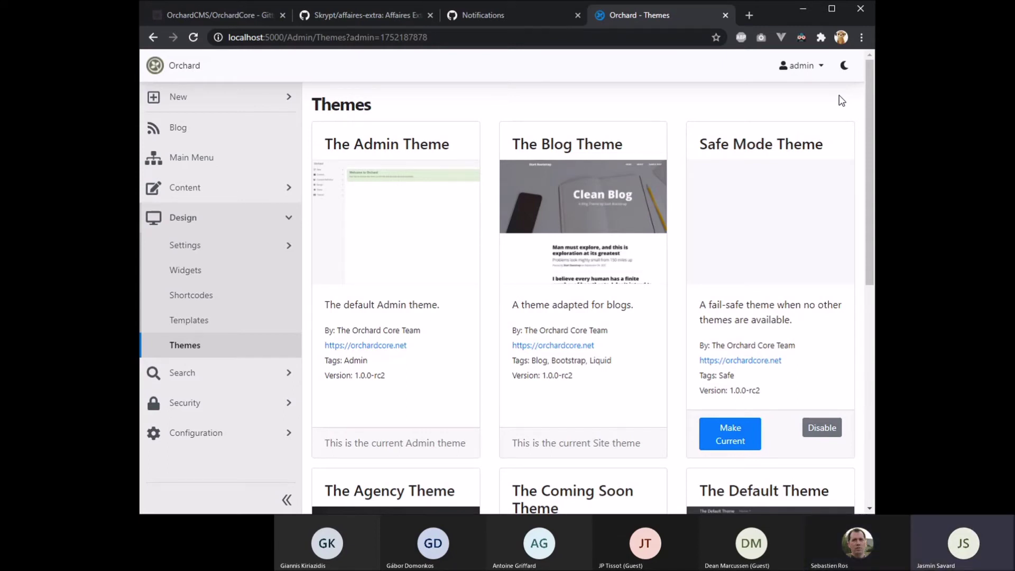
# Enable the Admin Menu filter in the Admin settings under Configuration and save the change.
pyautogui.click(276, 244)
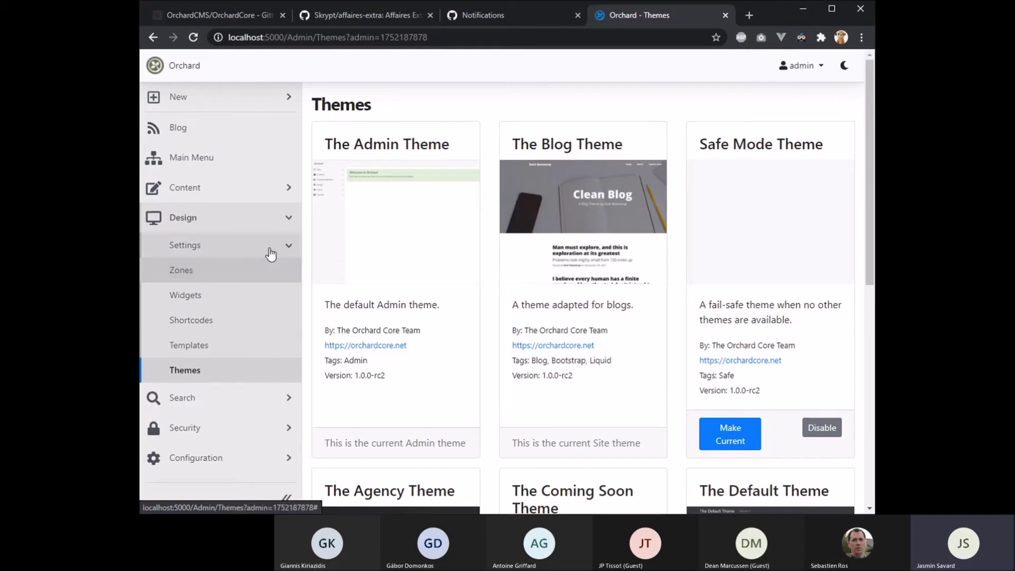
pyautogui.click(268, 253)
pyautogui.click(268, 429)
pyautogui.scroll(-1, 268, 426)
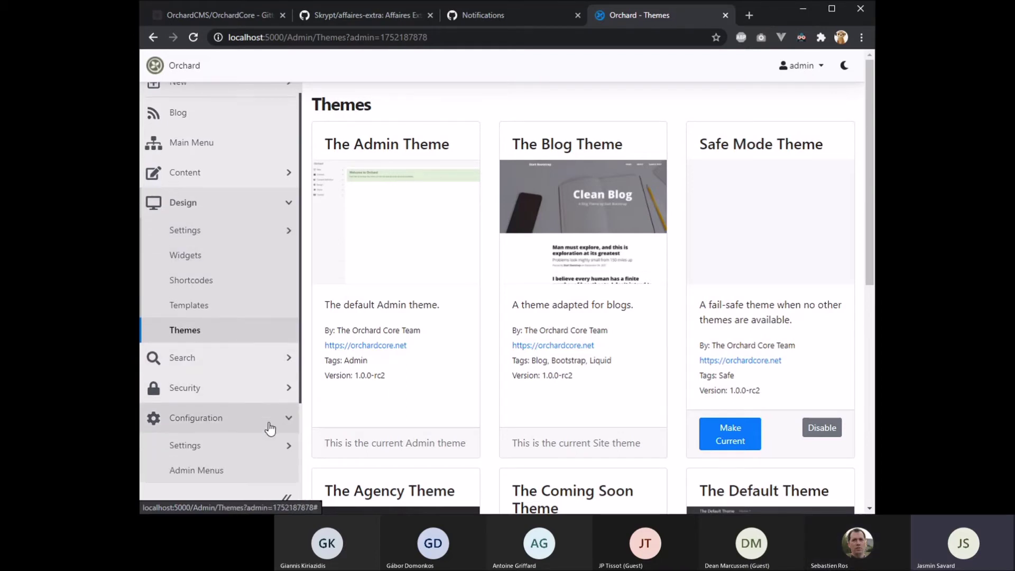
pyautogui.click(276, 398)
pyautogui.click(268, 446)
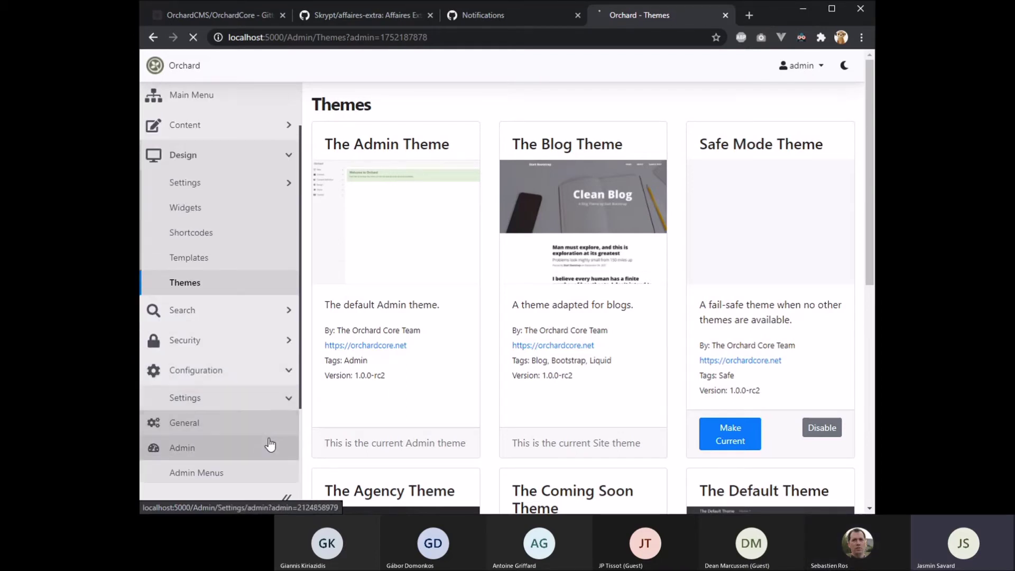
pyautogui.click(396, 137)
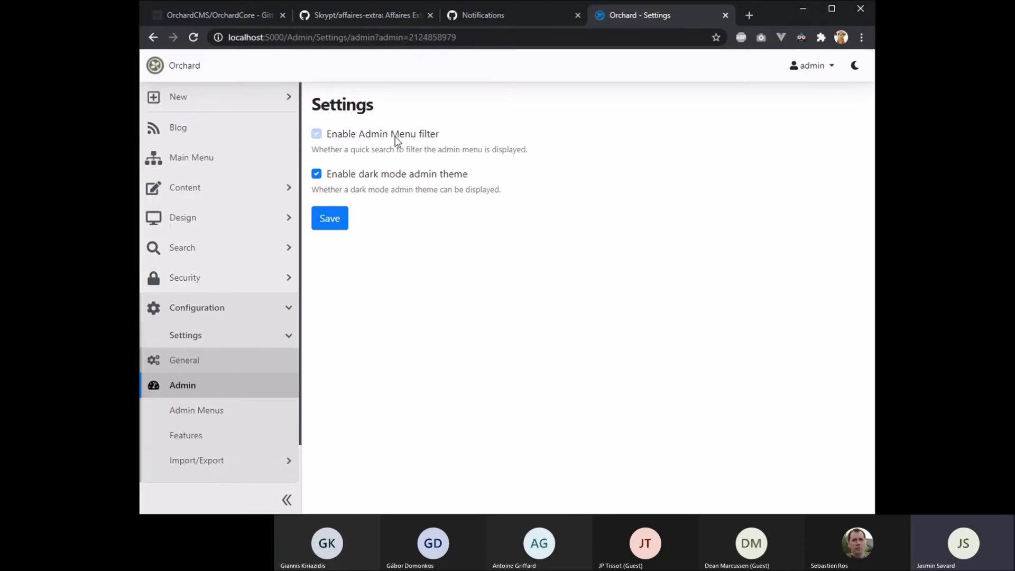
pyautogui.click(344, 227)
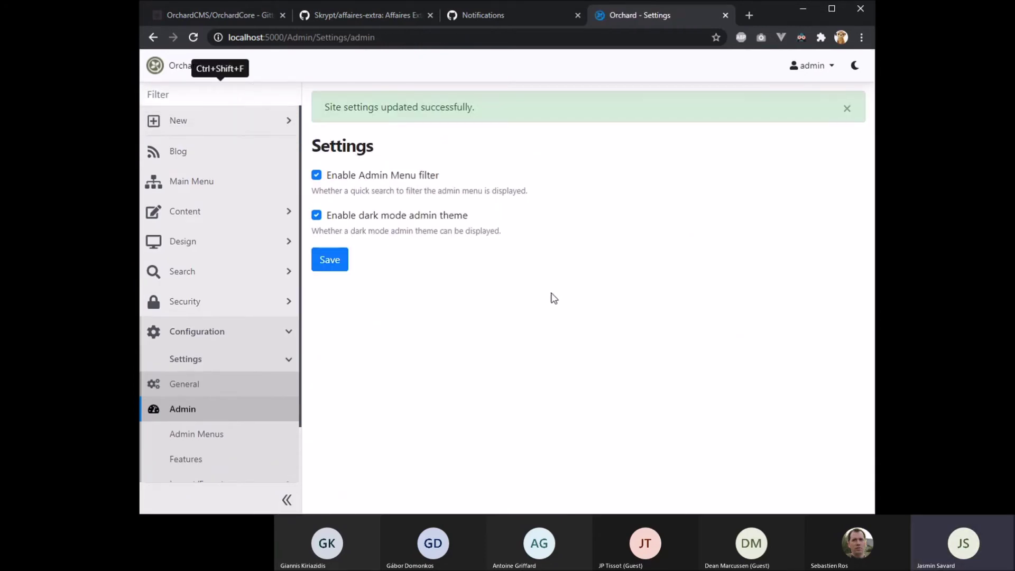
# Turn the Admin Menu filter option off and back on, and save the settings.
pyautogui.click(405, 180)
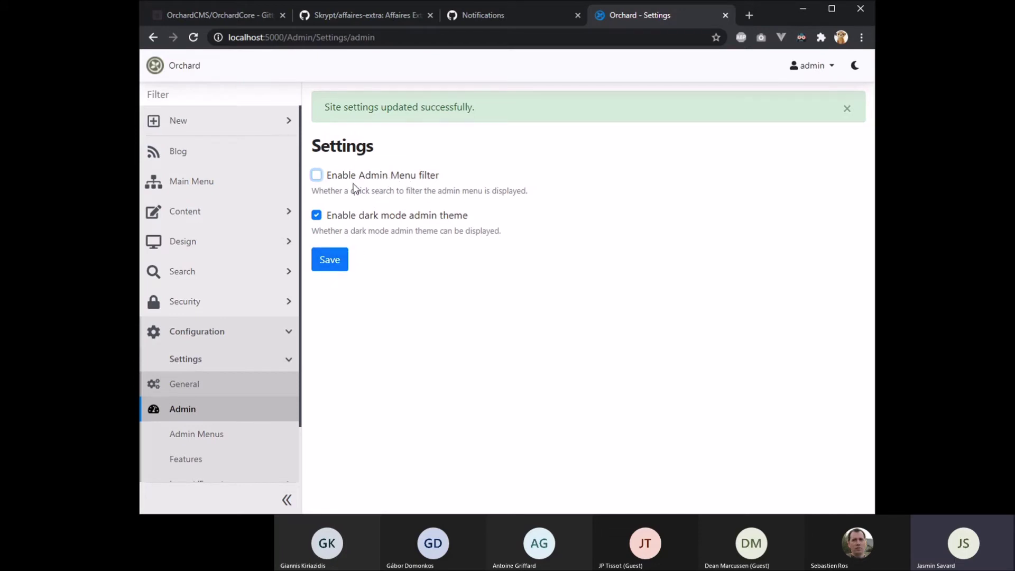
pyautogui.click(317, 176)
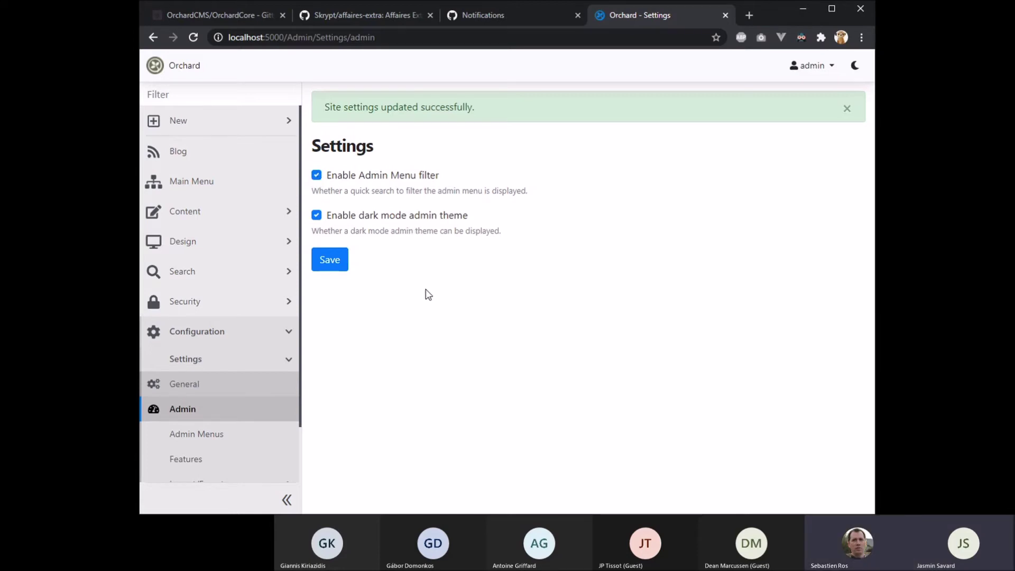
pyautogui.click(329, 260)
# Disable and re-enable the dark mode admin theme three times, saving the settings after each change.
pyautogui.click(316, 217)
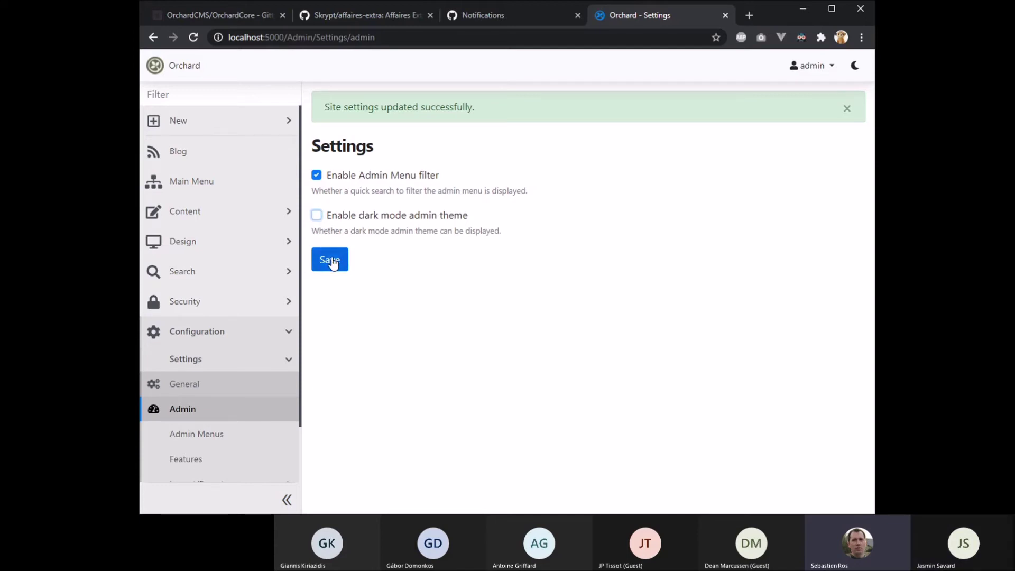
pyautogui.click(331, 262)
pyautogui.click(317, 215)
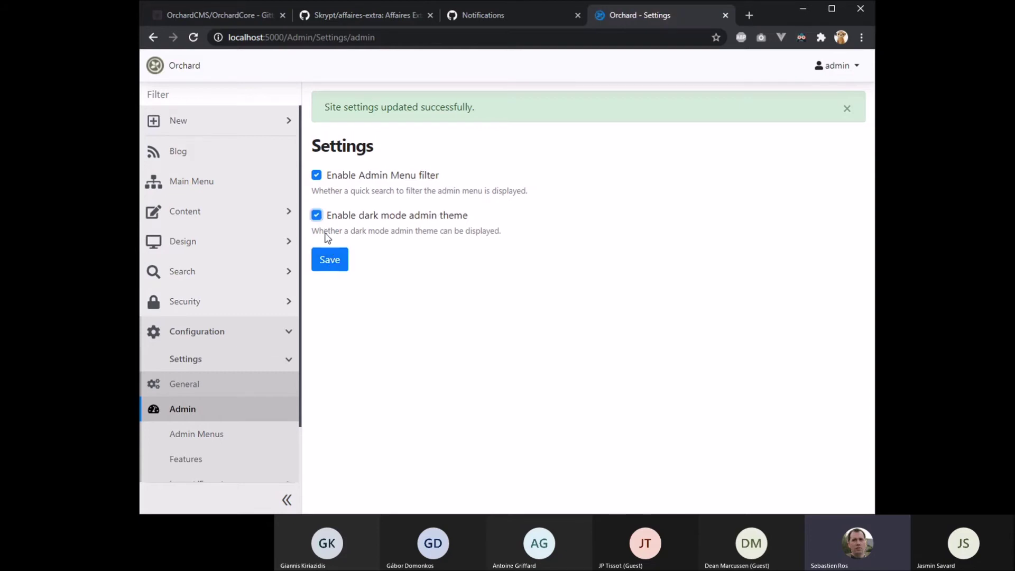
pyautogui.click(330, 260)
pyautogui.click(316, 216)
pyautogui.click(332, 257)
pyautogui.click(316, 215)
pyautogui.click(329, 260)
pyautogui.click(316, 215)
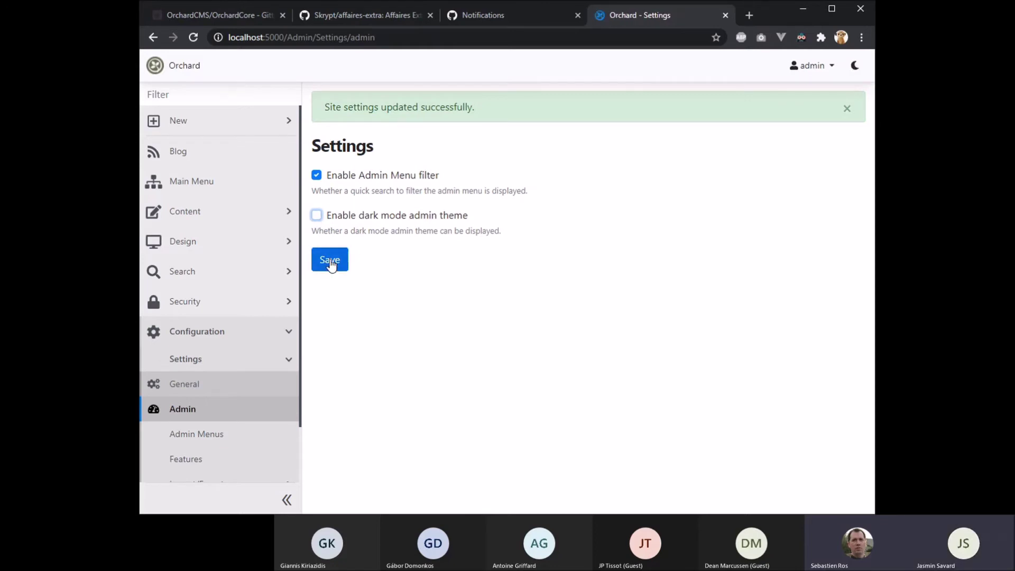
pyautogui.click(329, 260)
pyautogui.click(316, 216)
pyautogui.click(329, 258)
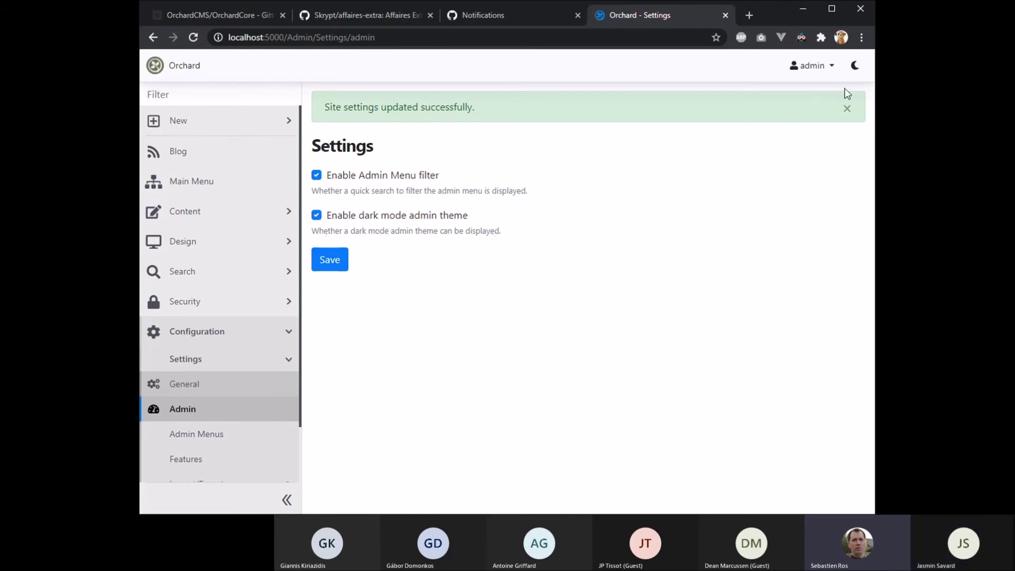
# Save the settings with the dark mode admin theme disabled, and save them again with it re-enabled.
pyautogui.click(858, 67)
pyautogui.click(441, 215)
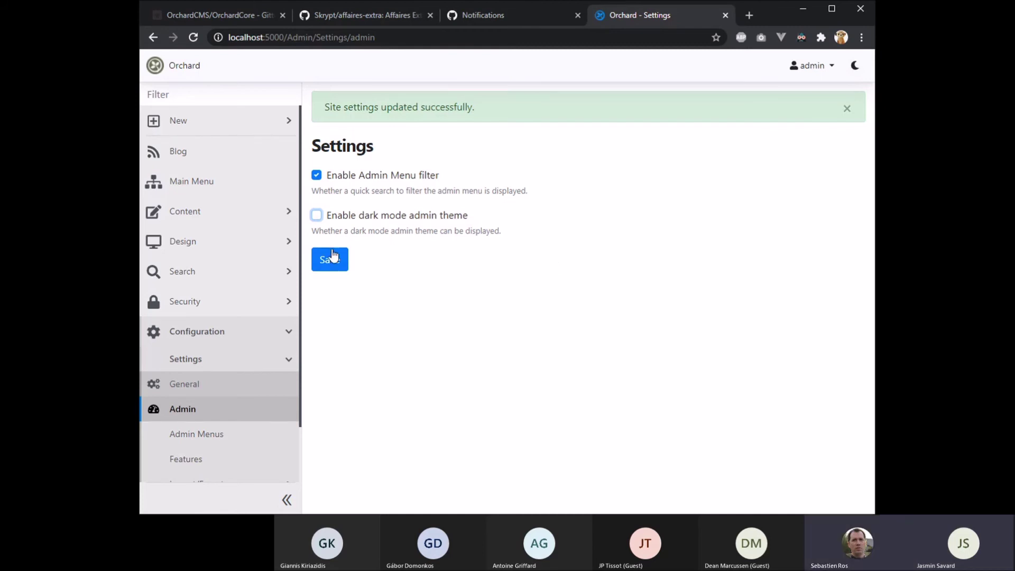
pyautogui.click(316, 216)
pyautogui.click(316, 216)
pyautogui.click(334, 257)
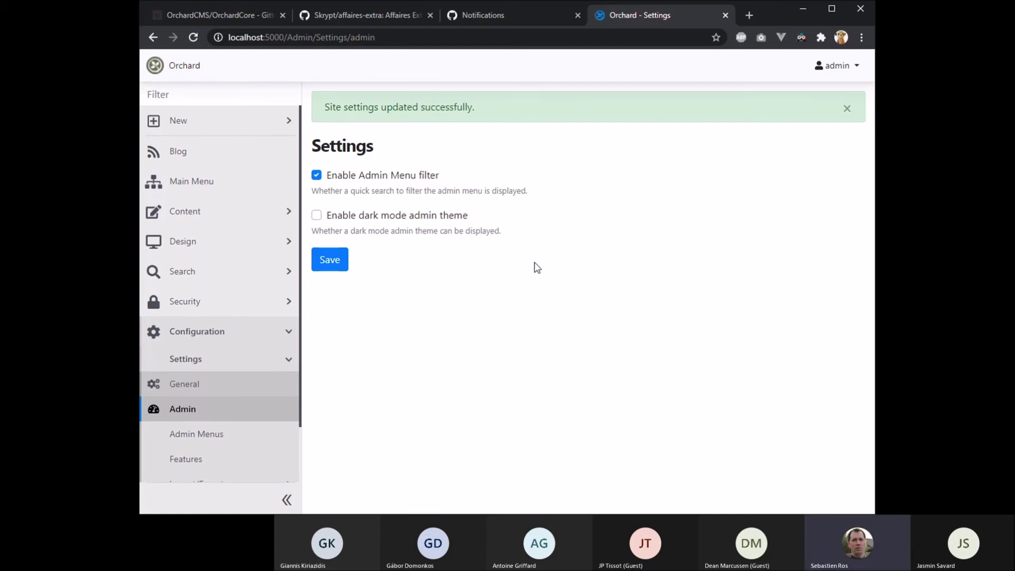
pyautogui.click(443, 217)
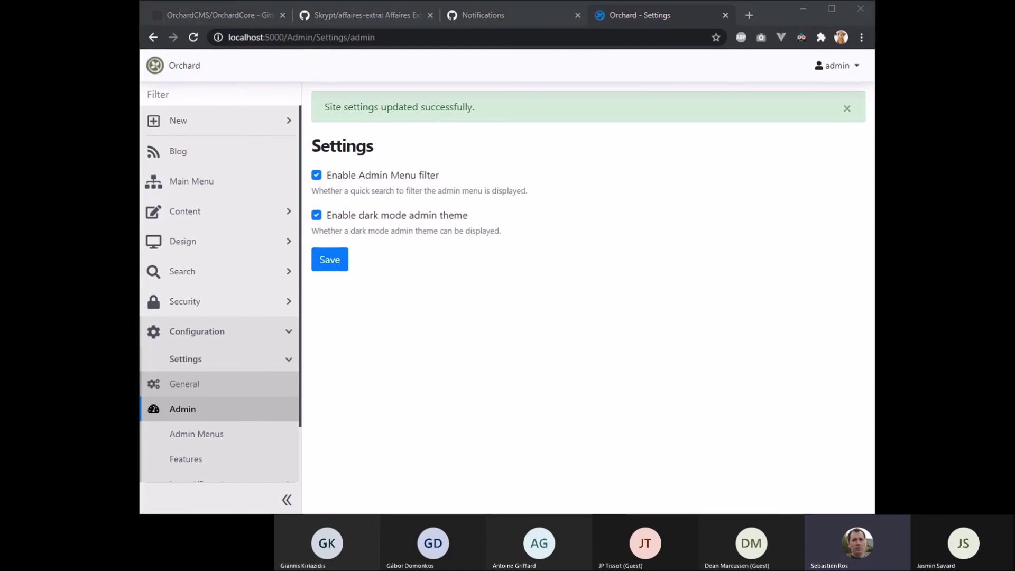
pyautogui.click(661, 257)
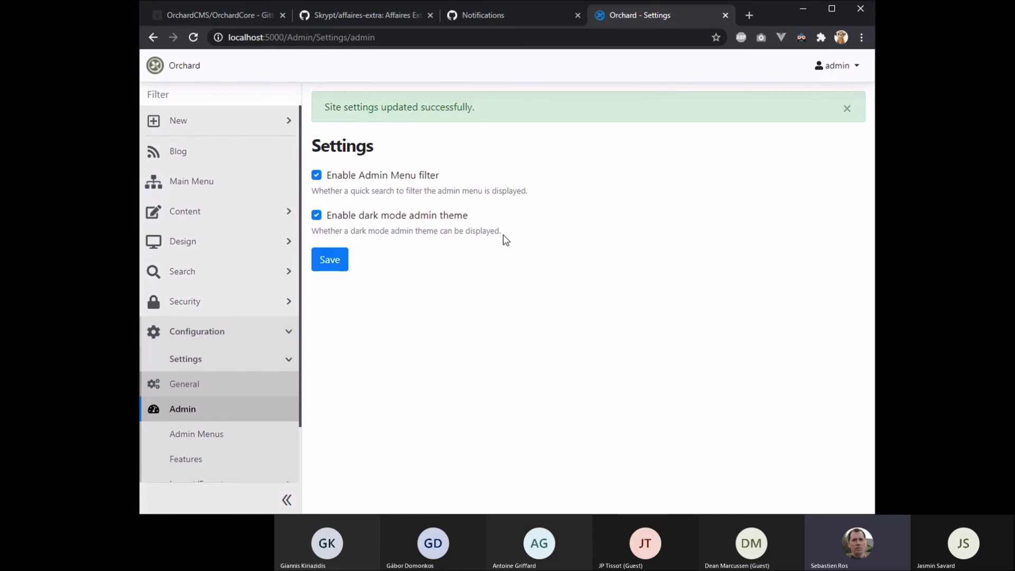
pyautogui.click(336, 255)
pyautogui.click(813, 68)
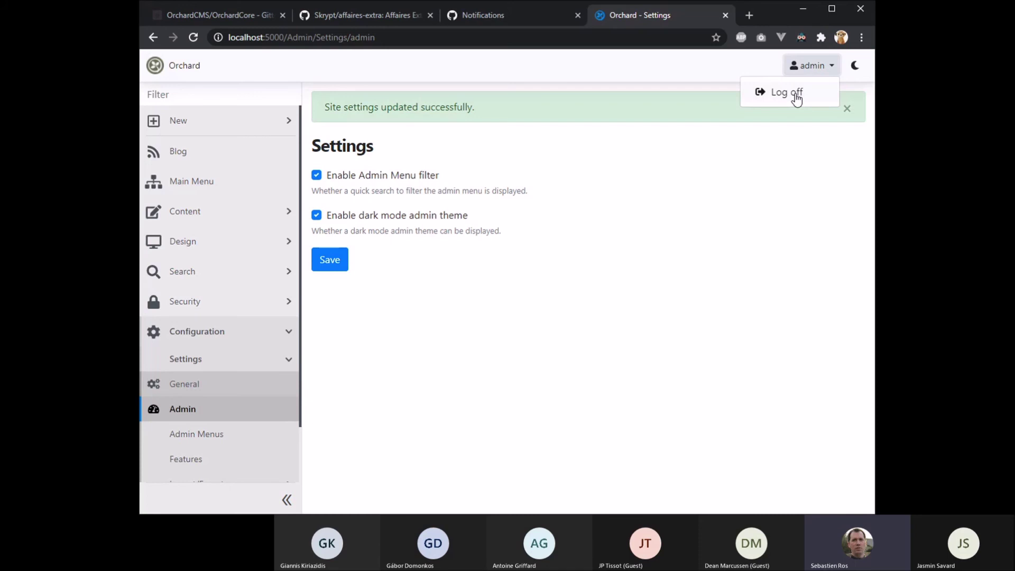
pyautogui.click(801, 163)
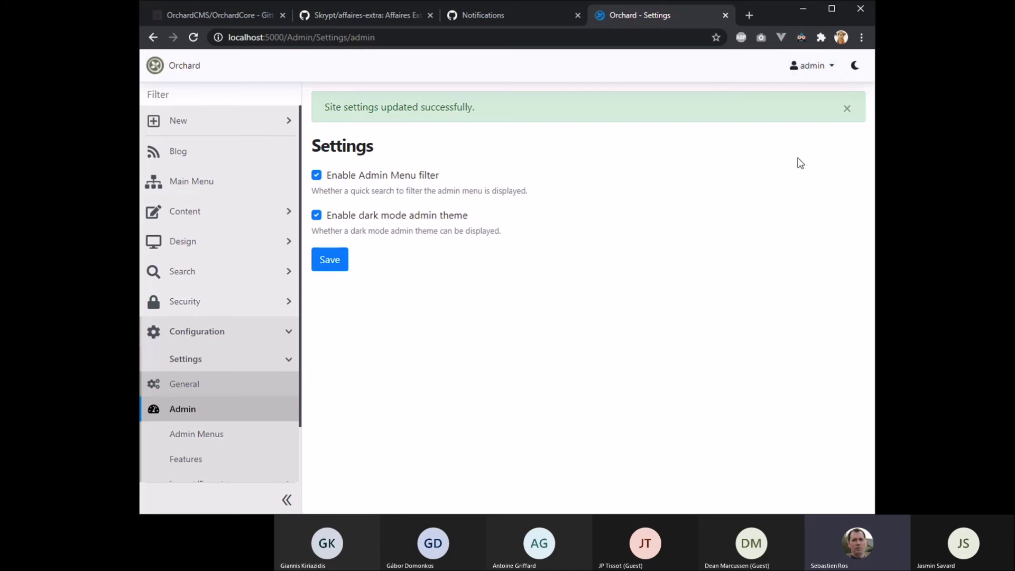
pyautogui.click(491, 523)
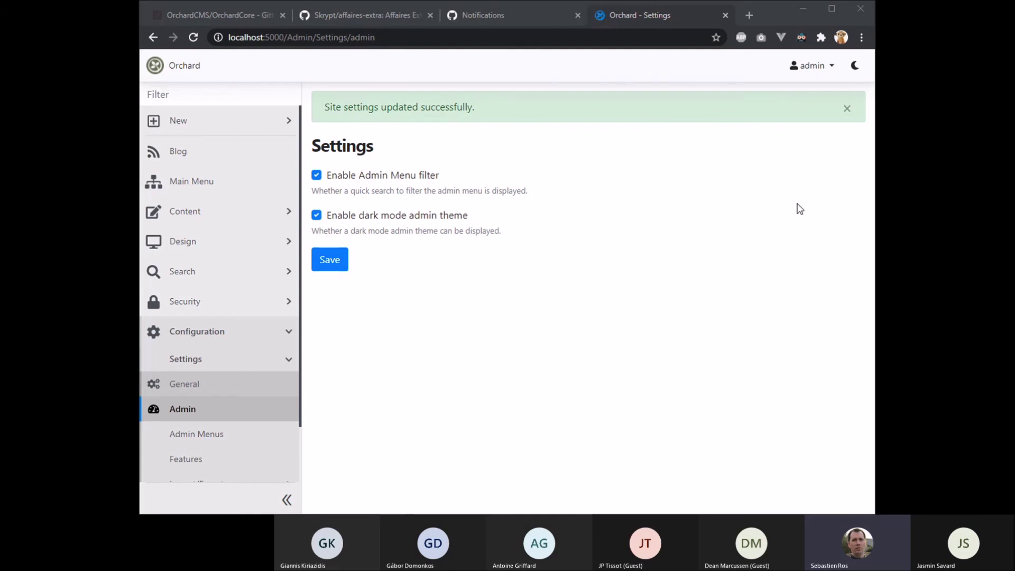
pyautogui.click(831, 65)
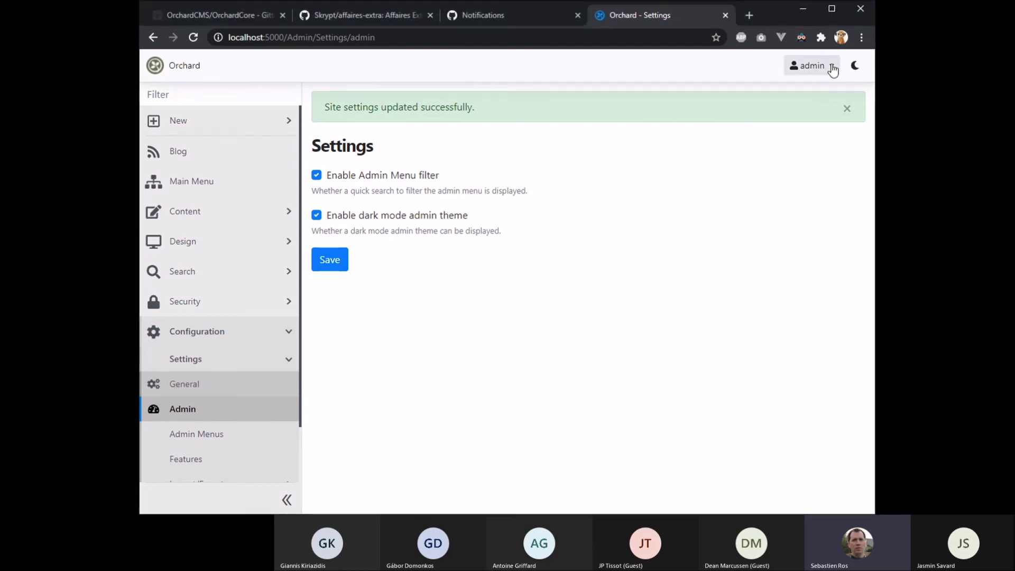
pyautogui.click(806, 152)
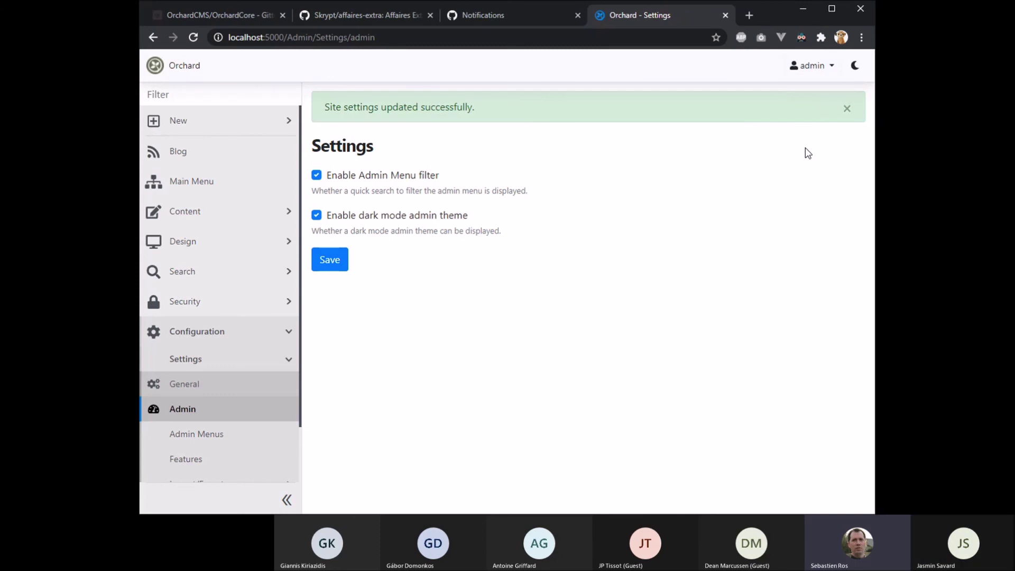